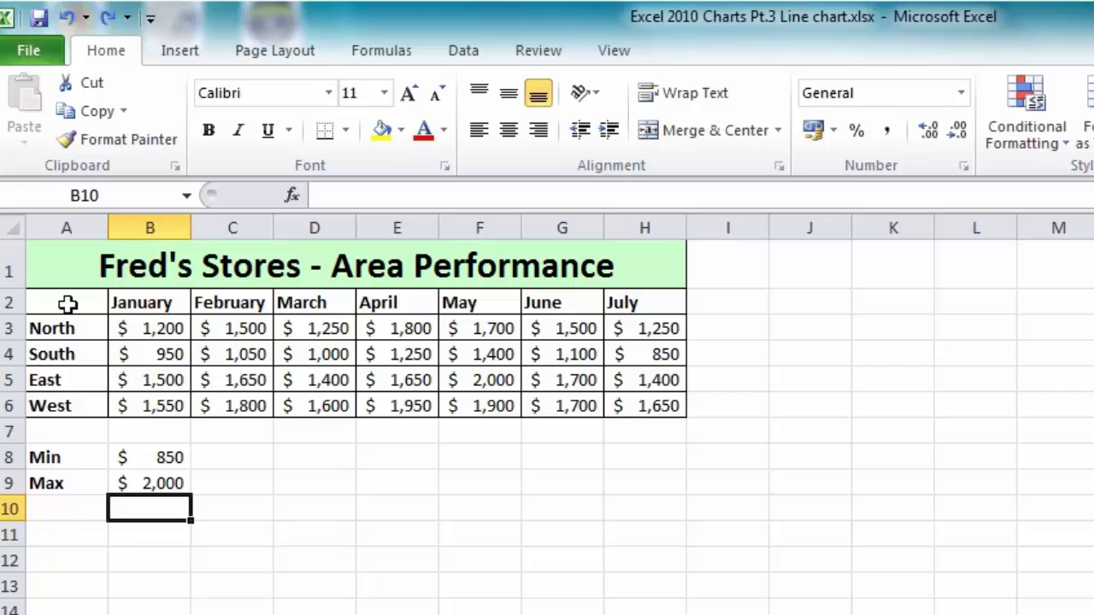
Select the North, South and East January–July sales (A2:H5) and bring up the Line chart gallery
drag(68, 304, 639, 379)
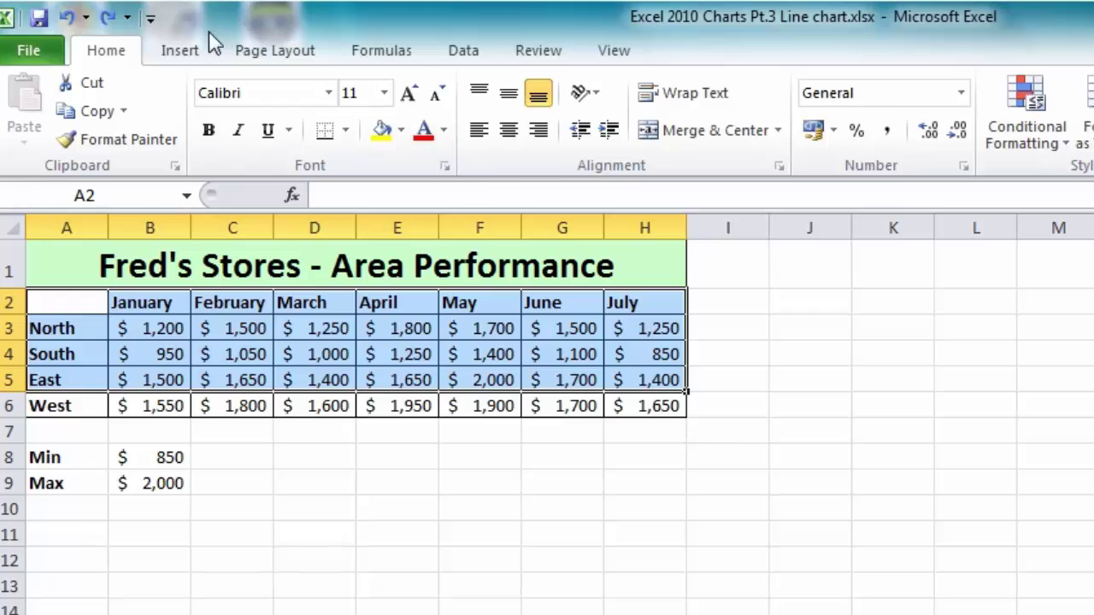
click(182, 50)
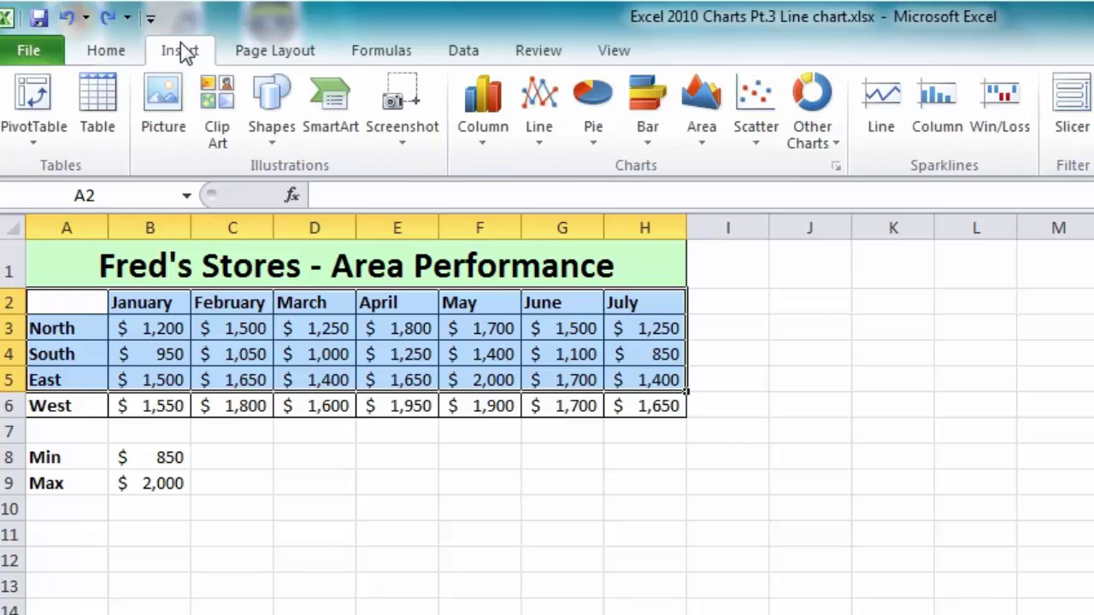
click(557, 145)
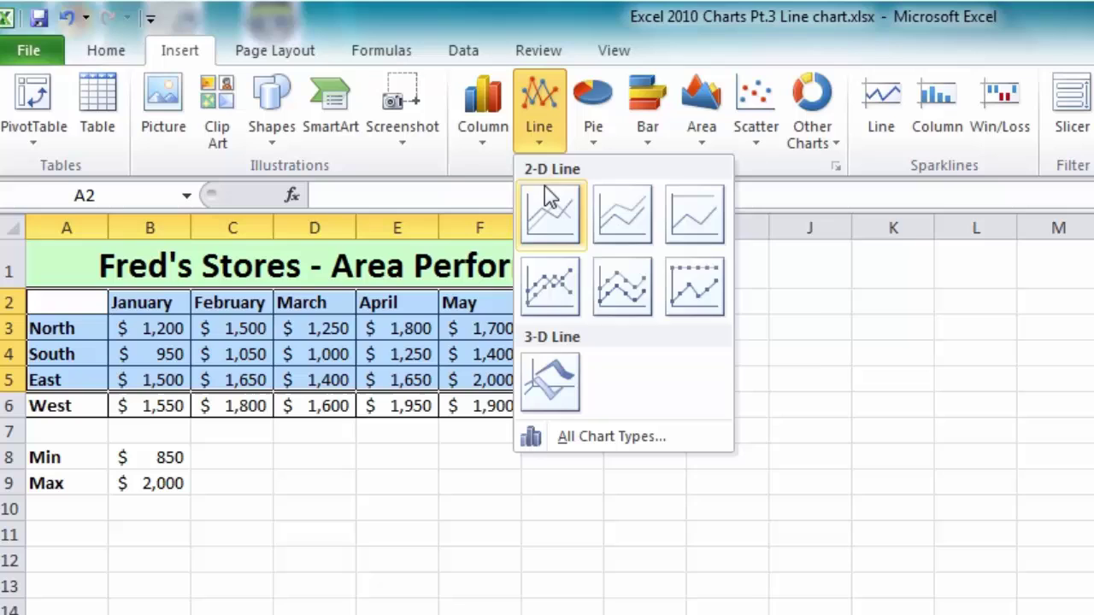
Insert a Line with Markers chart, move it below the sales table, and enlarge it
click(549, 287)
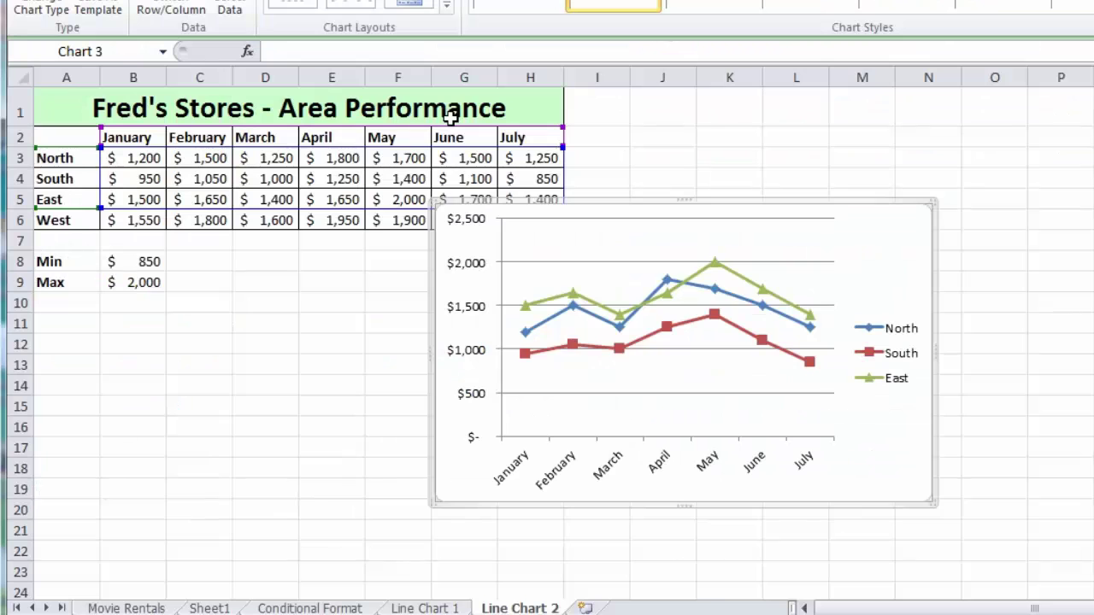
drag(688, 205, 464, 224)
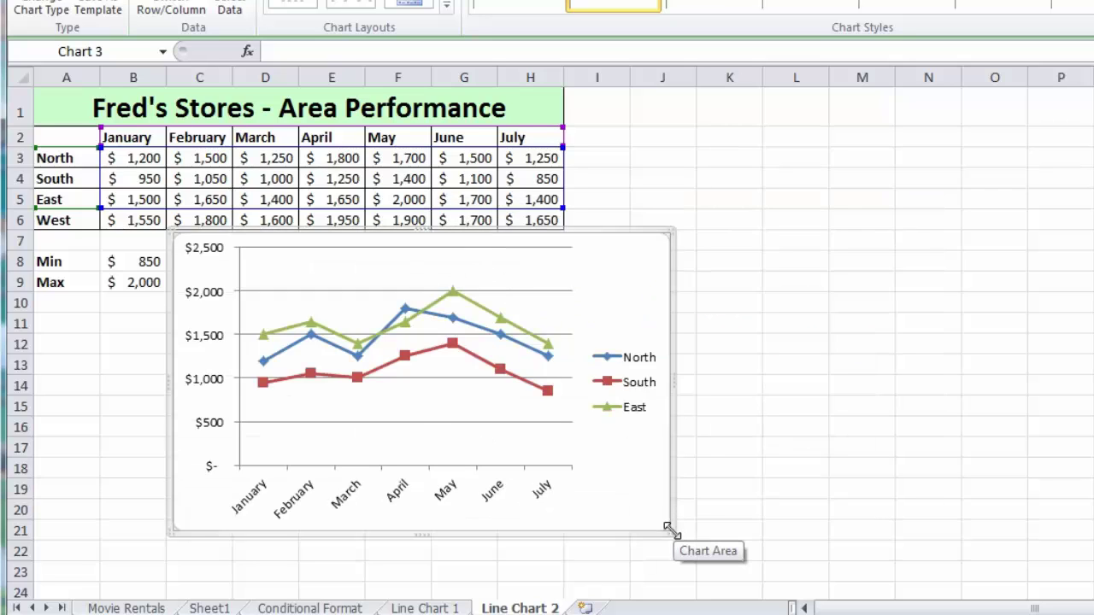
drag(669, 528, 793, 581)
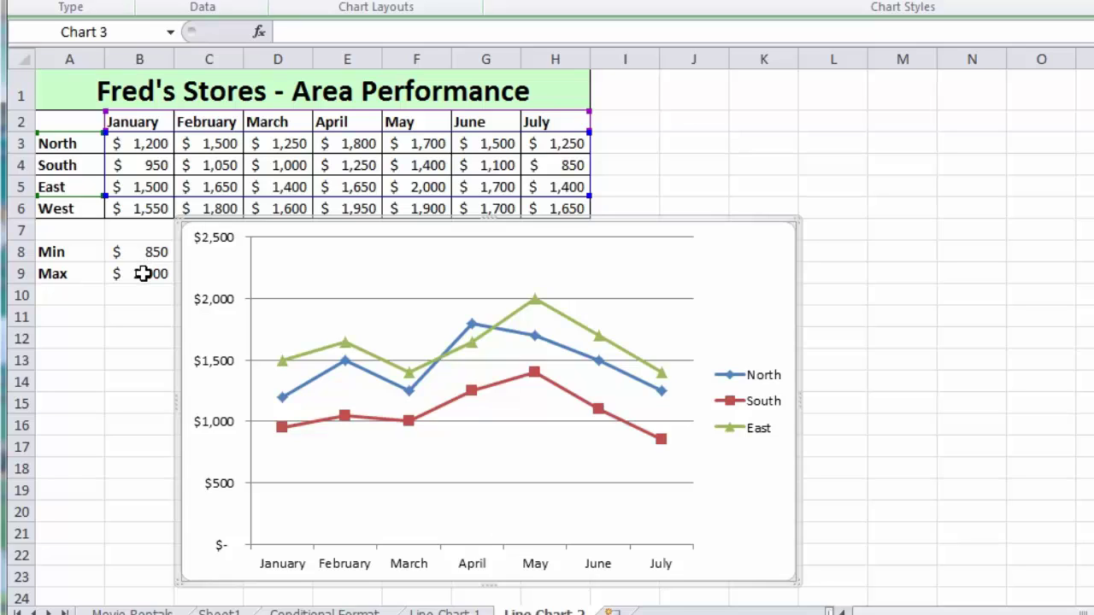
Set the vertical axis to a fixed minimum of 700 and fixed maximum of 2200
double_click(227, 306)
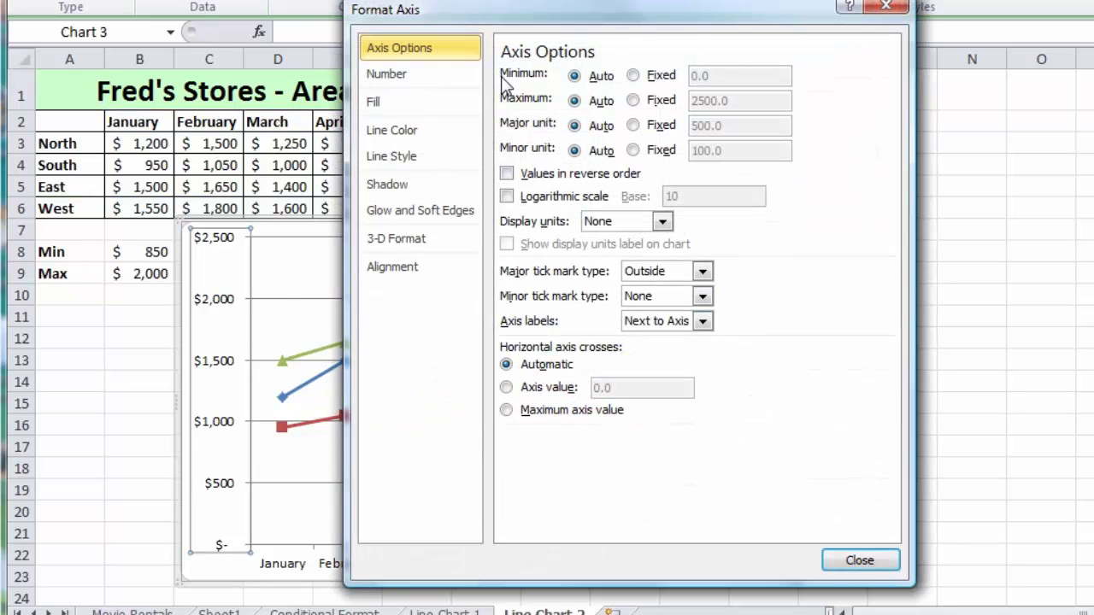
click(648, 76)
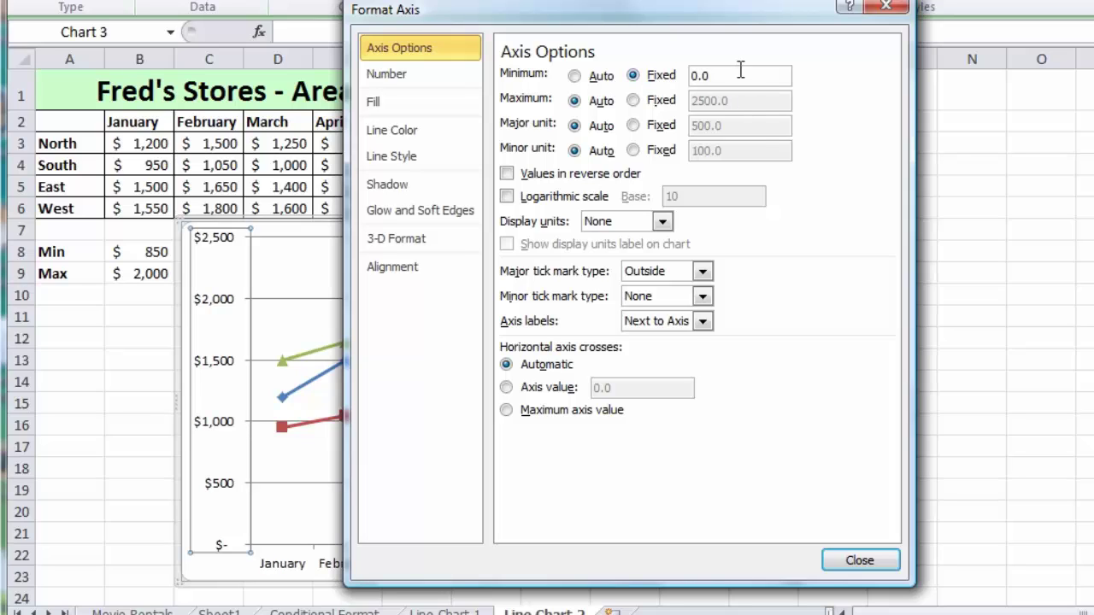
drag(740, 71, 641, 61)
text(700)
click(663, 103)
drag(756, 103, 665, 104)
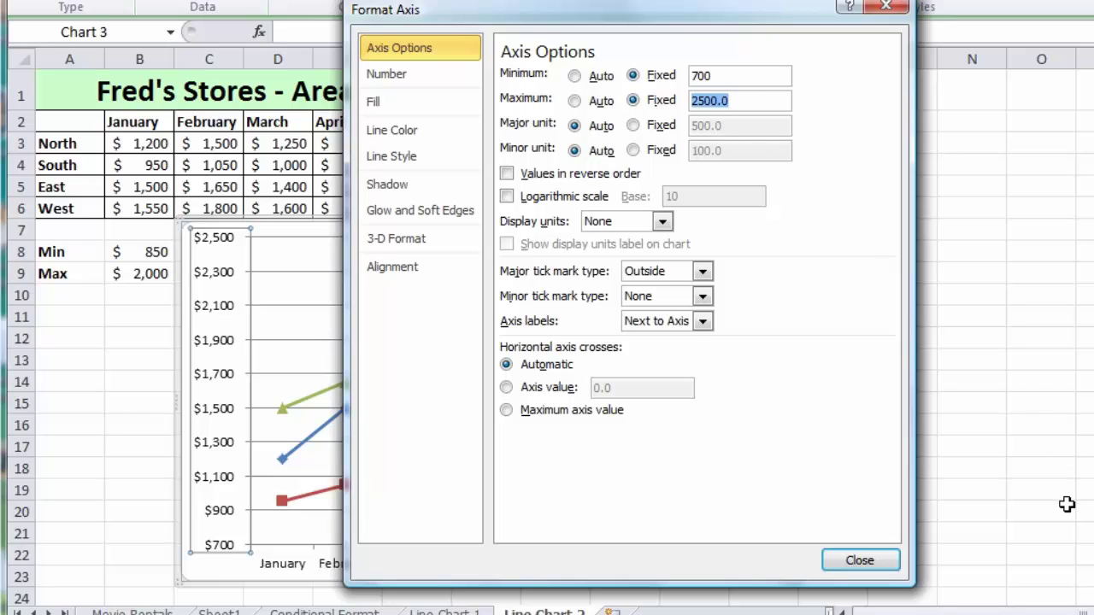
text(2)
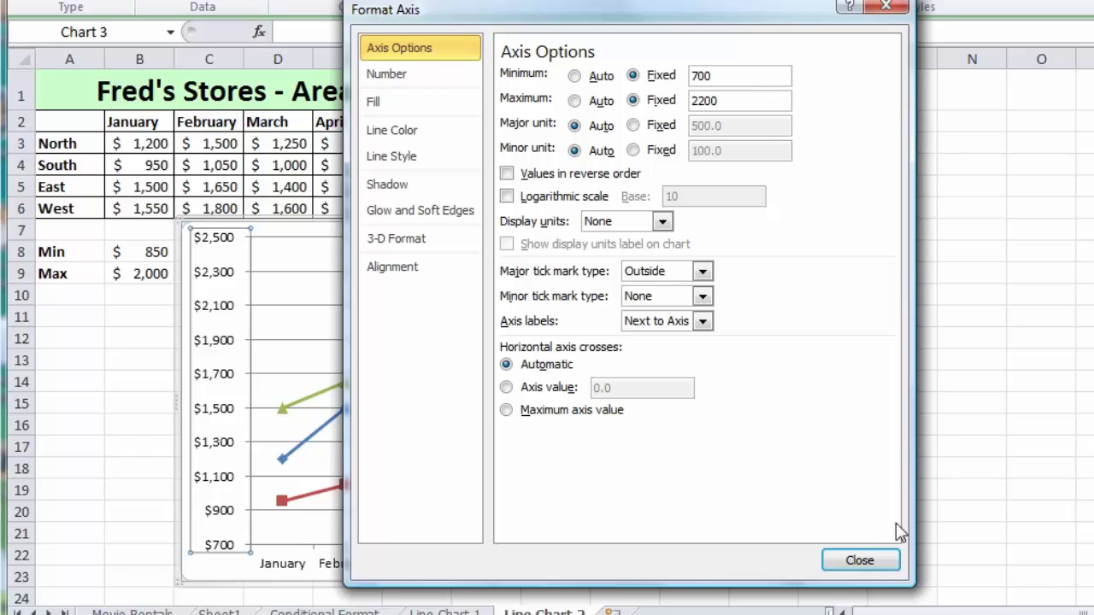
click(852, 567)
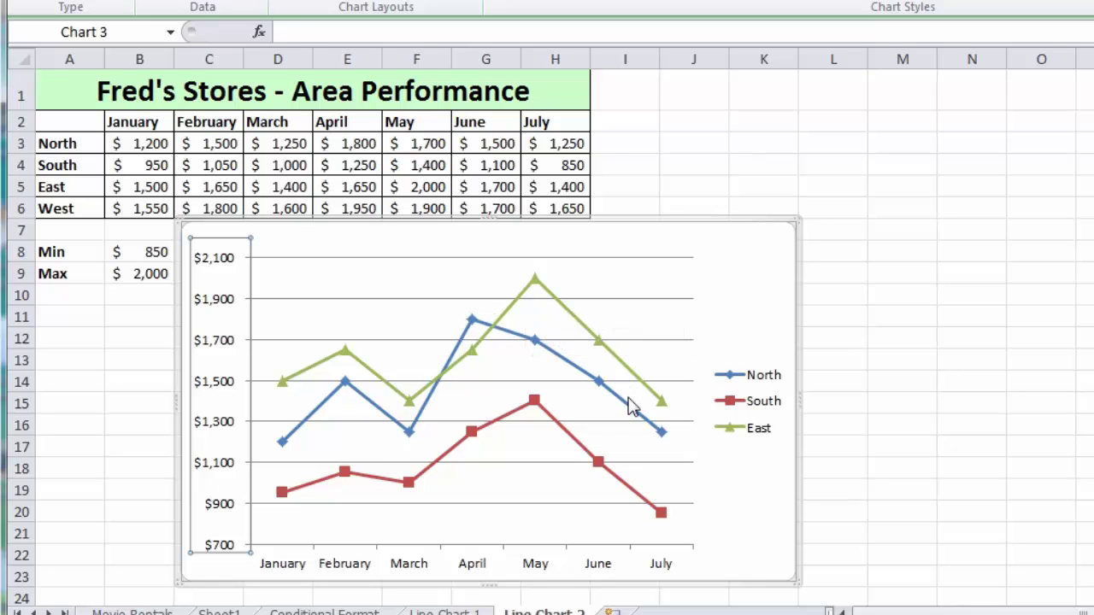
Extend the chart's source range from row 5 down to row 6 to include West
mouse_move(630, 407)
click(770, 286)
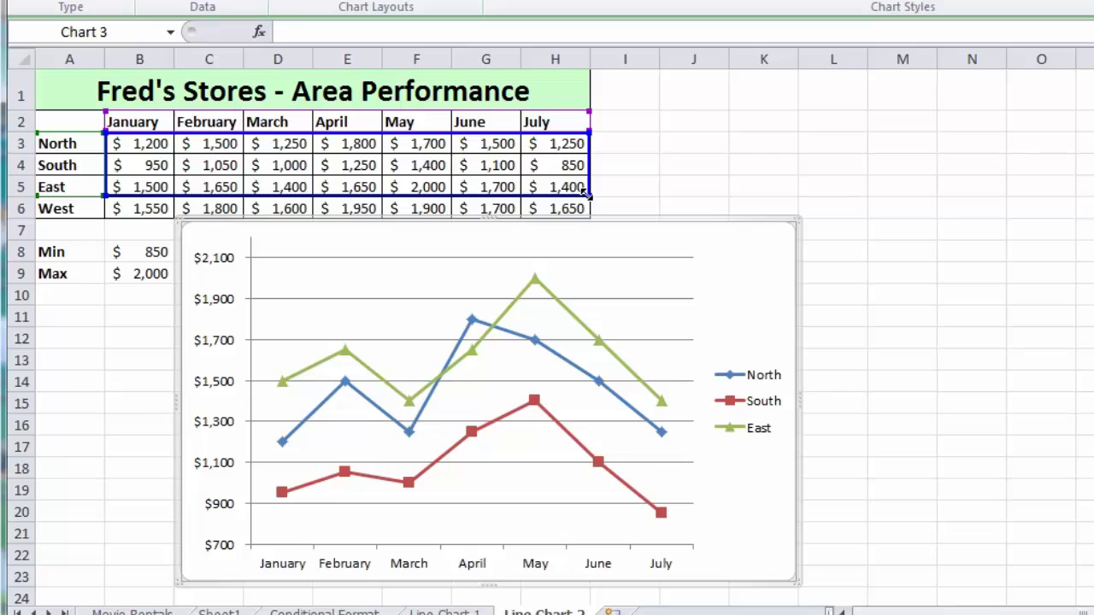
drag(587, 202, 627, 232)
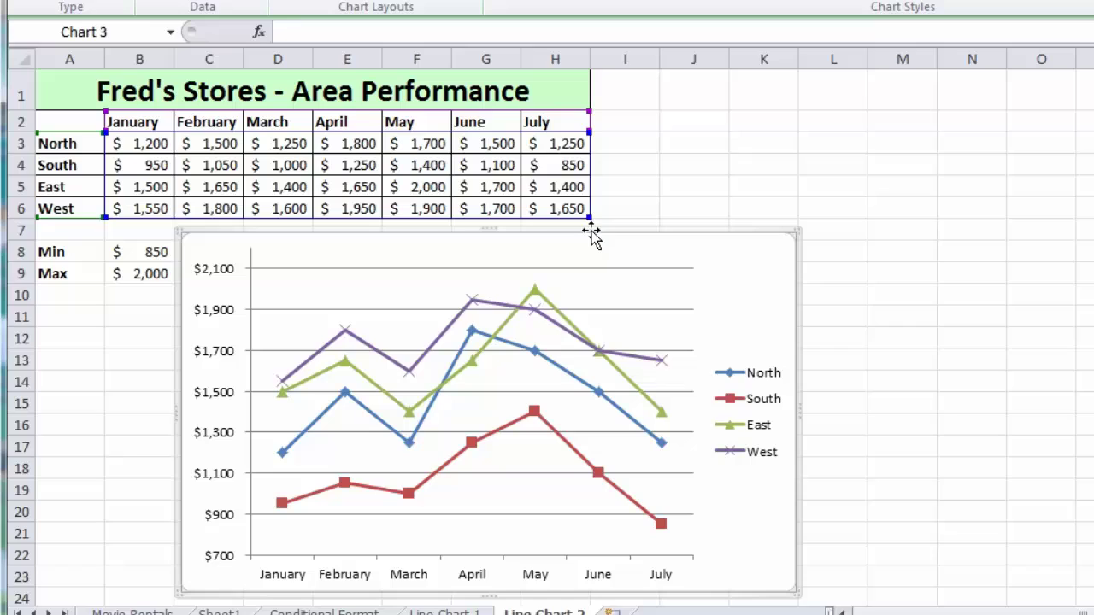
Resize the chart's data range to two rows and shift it onto the East and West rows
drag(589, 221, 594, 185)
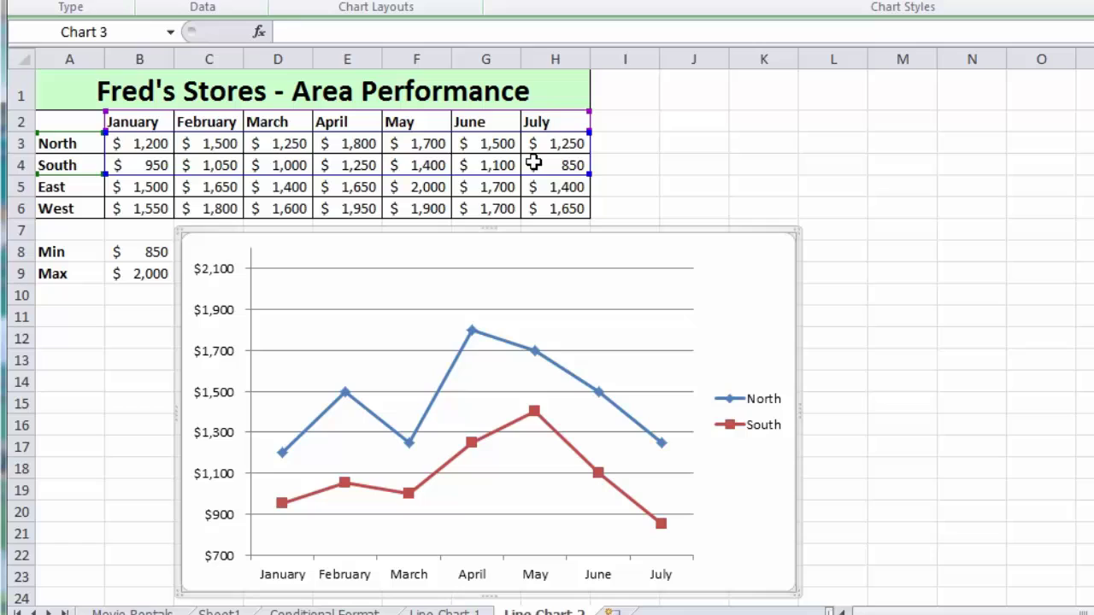
drag(532, 174, 533, 177)
drag(494, 177, 500, 214)
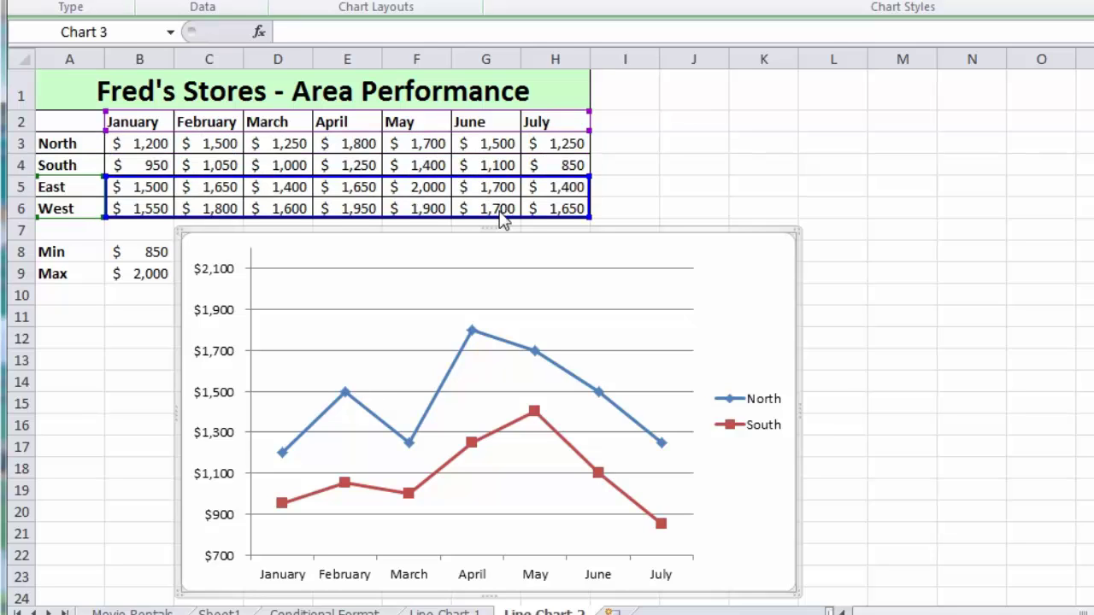
drag(503, 220, 499, 210)
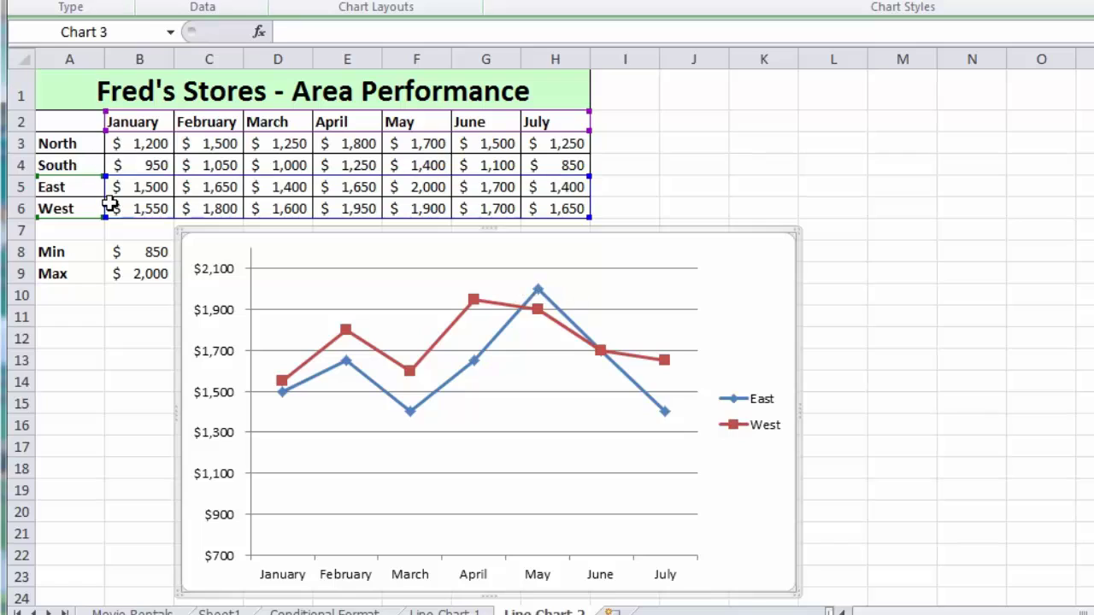
Reset the chart's data range to B3:H6, covering all four stores January–July
drag(105, 216, 101, 217)
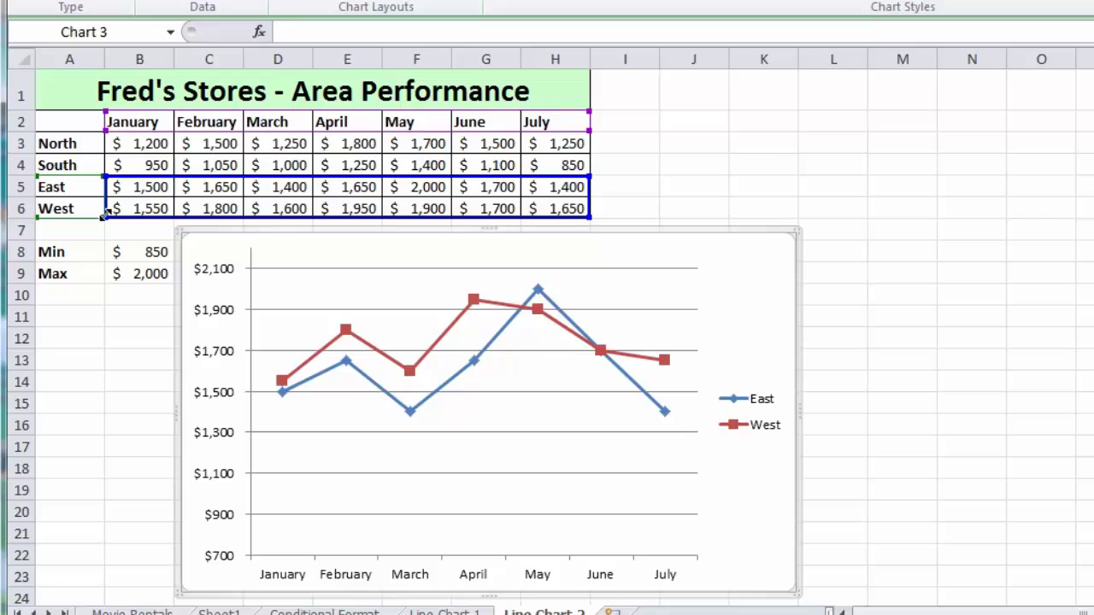
drag(103, 217, 224, 223)
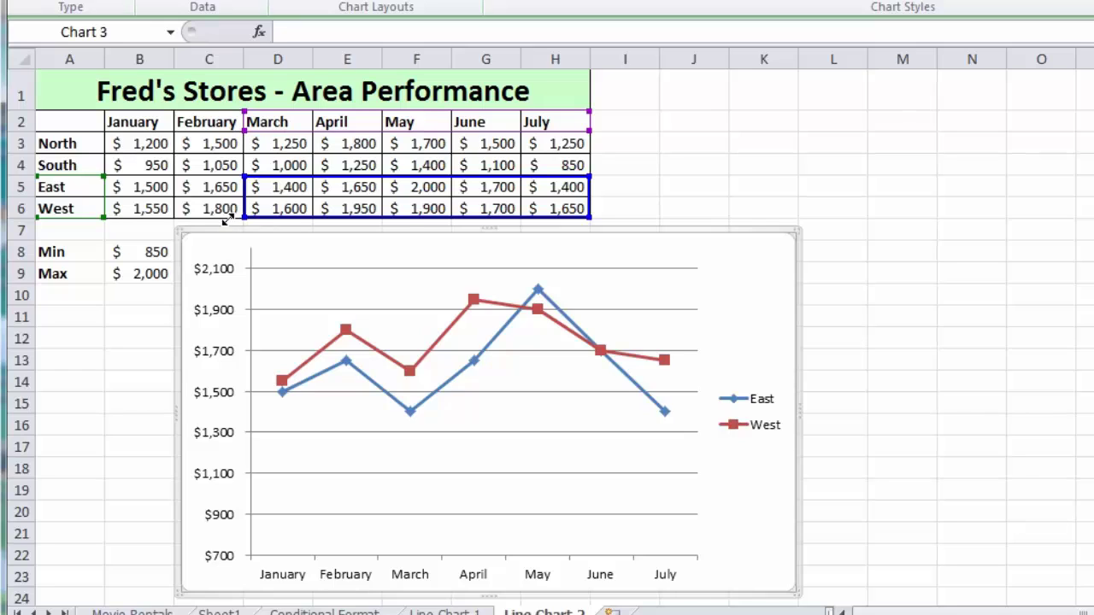
drag(227, 219, 227, 219)
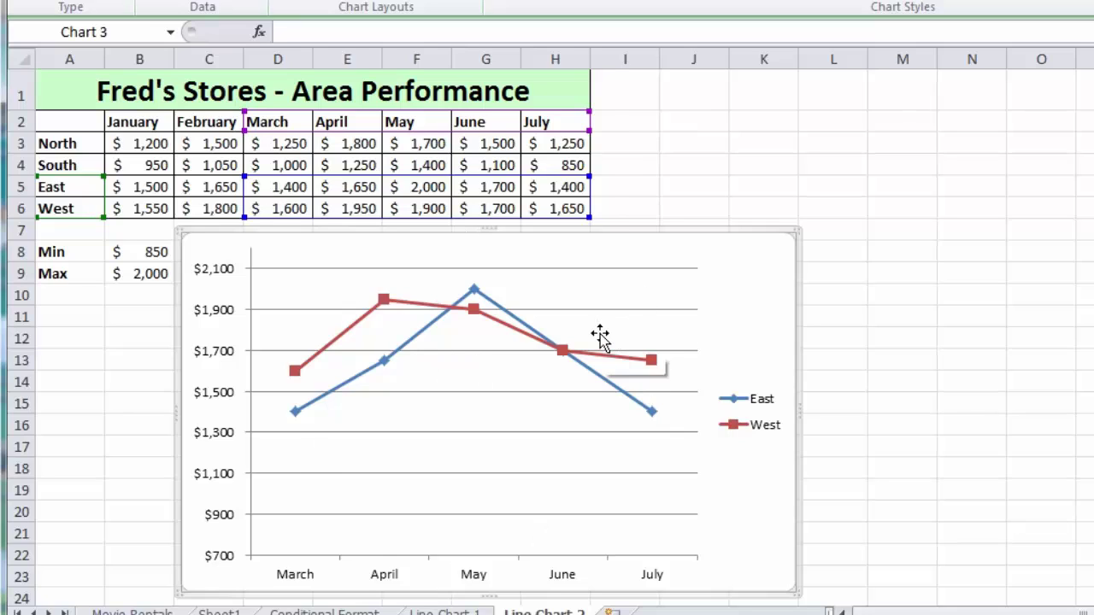
drag(245, 218, 251, 220)
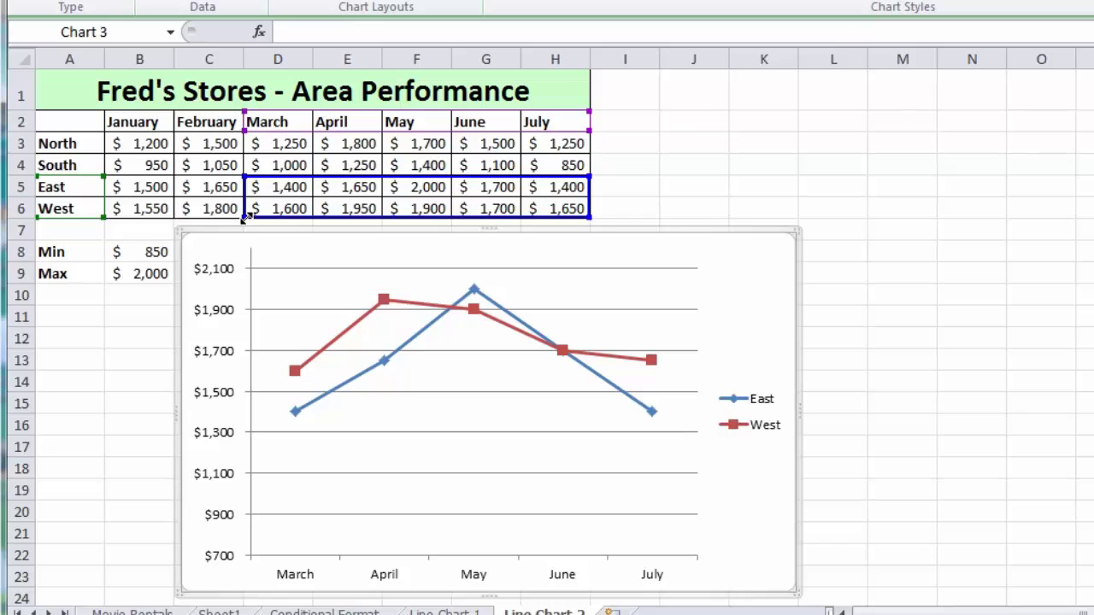
drag(246, 219, 118, 219)
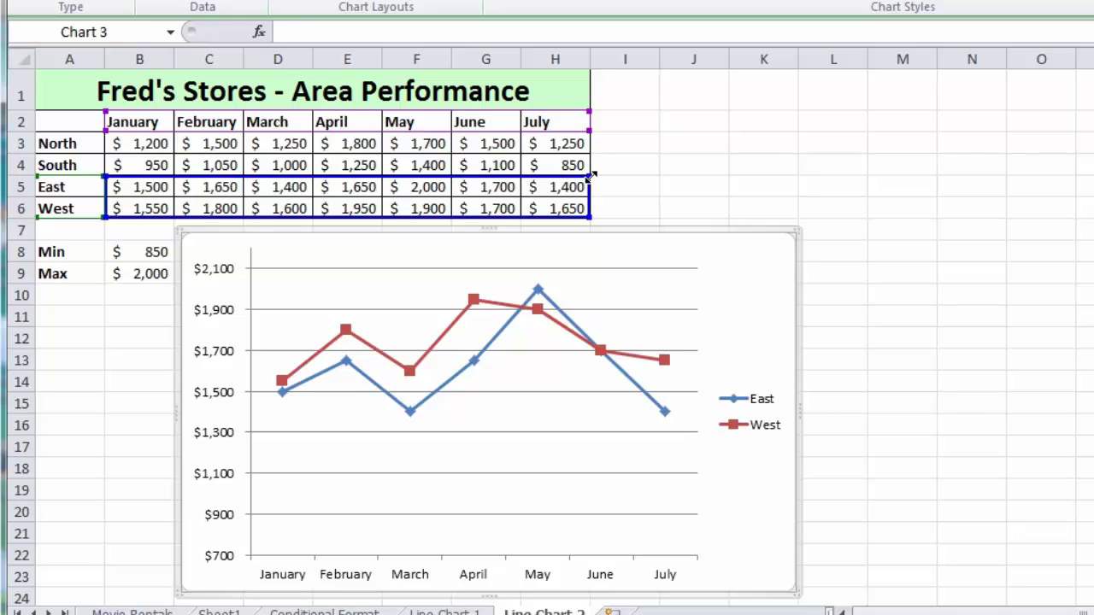
drag(589, 175, 586, 141)
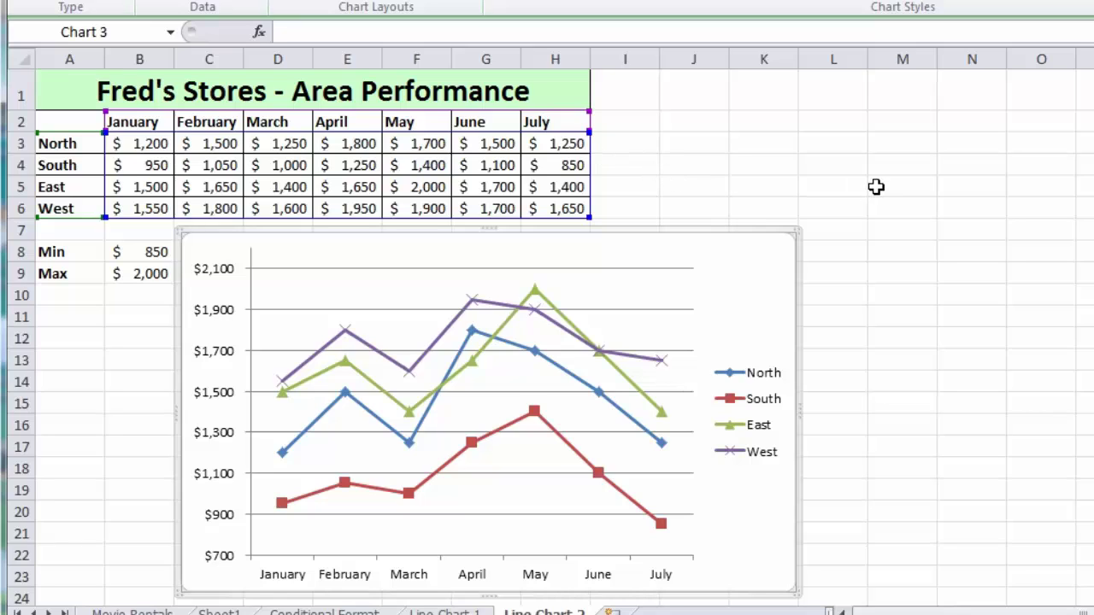
click(940, 183)
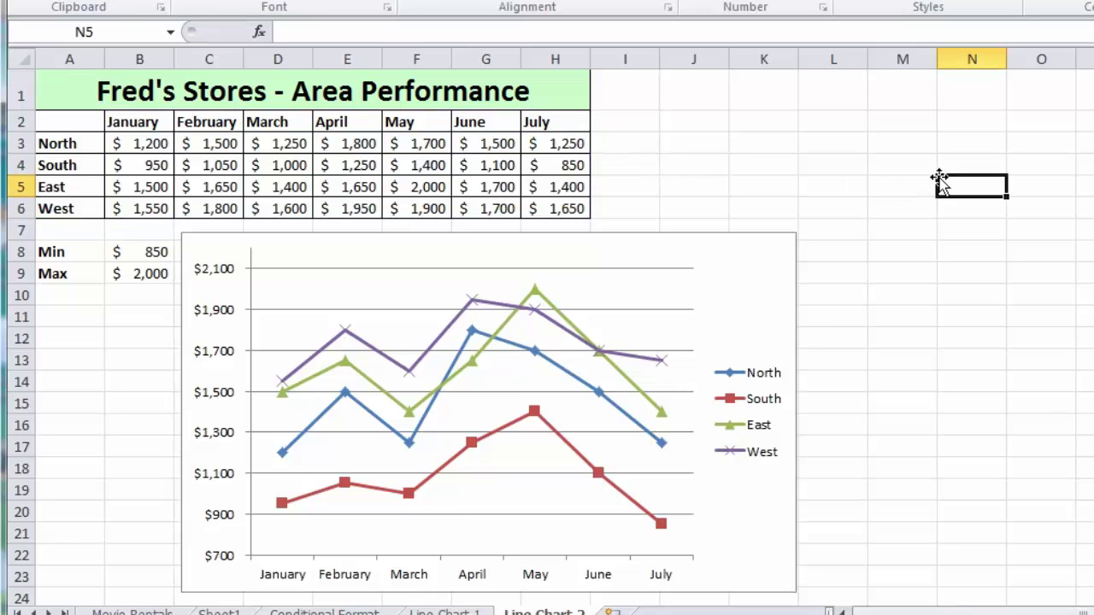
click(784, 246)
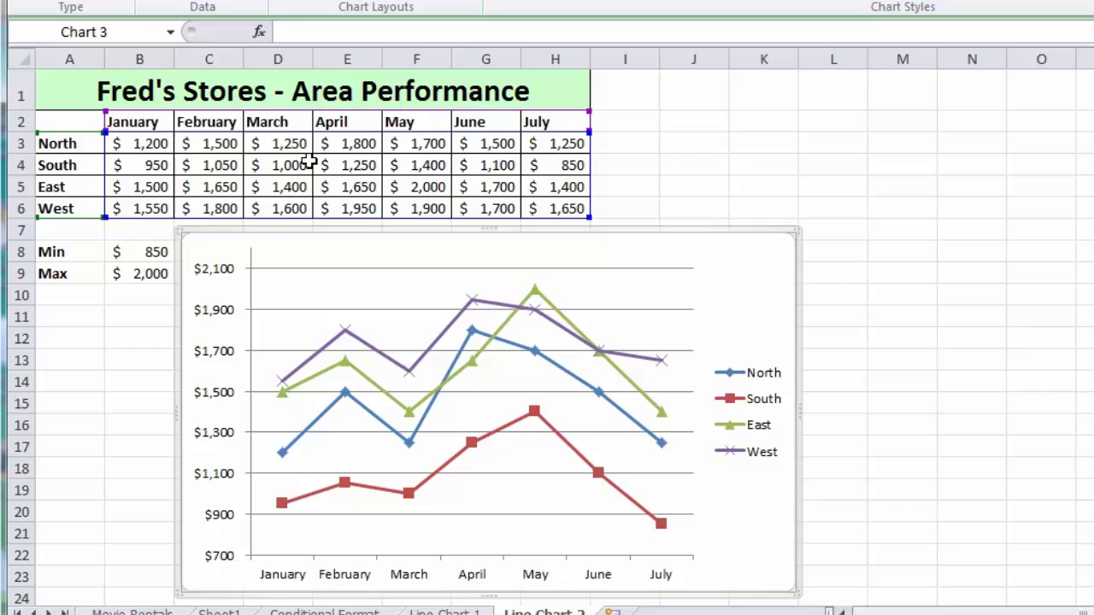
Enter 'August' in I2 with sales 1000, 900, 1350 and 1800 in I3:I6
click(625, 121)
text(Aug)
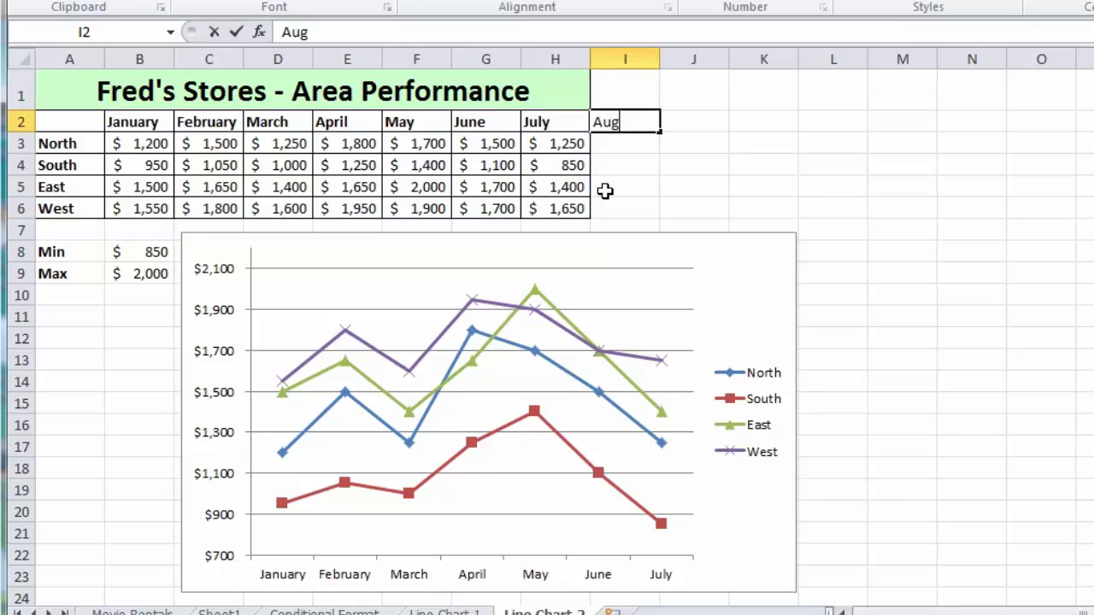
text(ust)
key(Return)
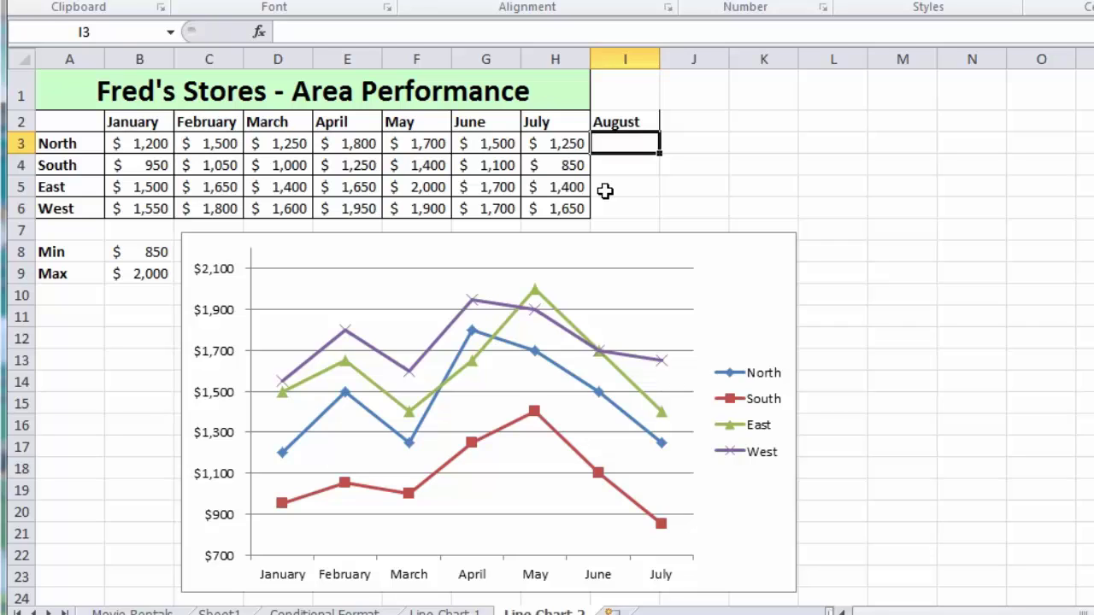
text(1000)
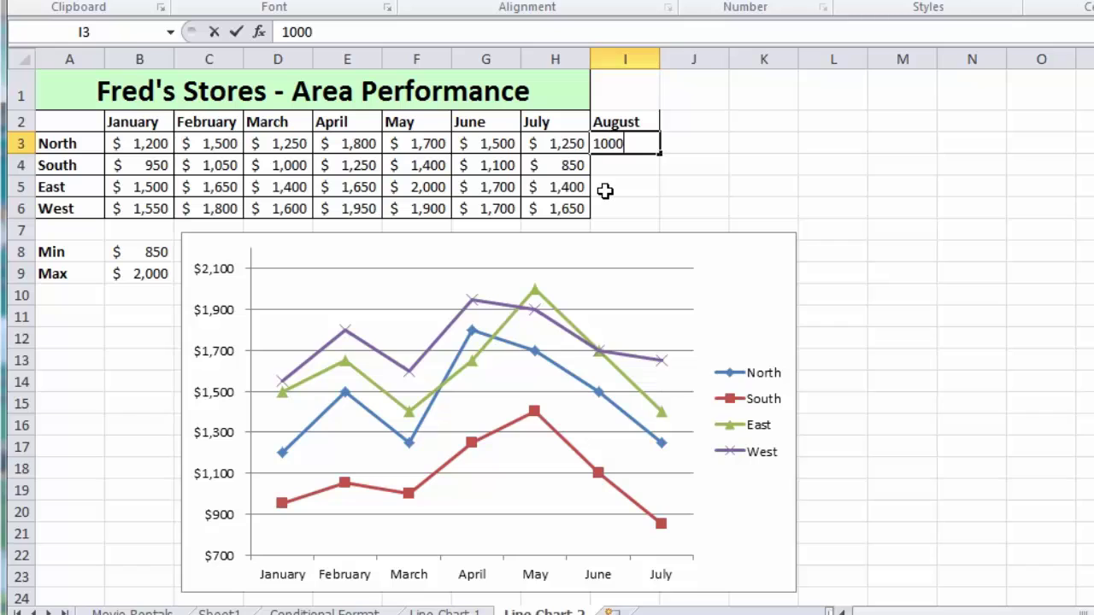
key(Return)
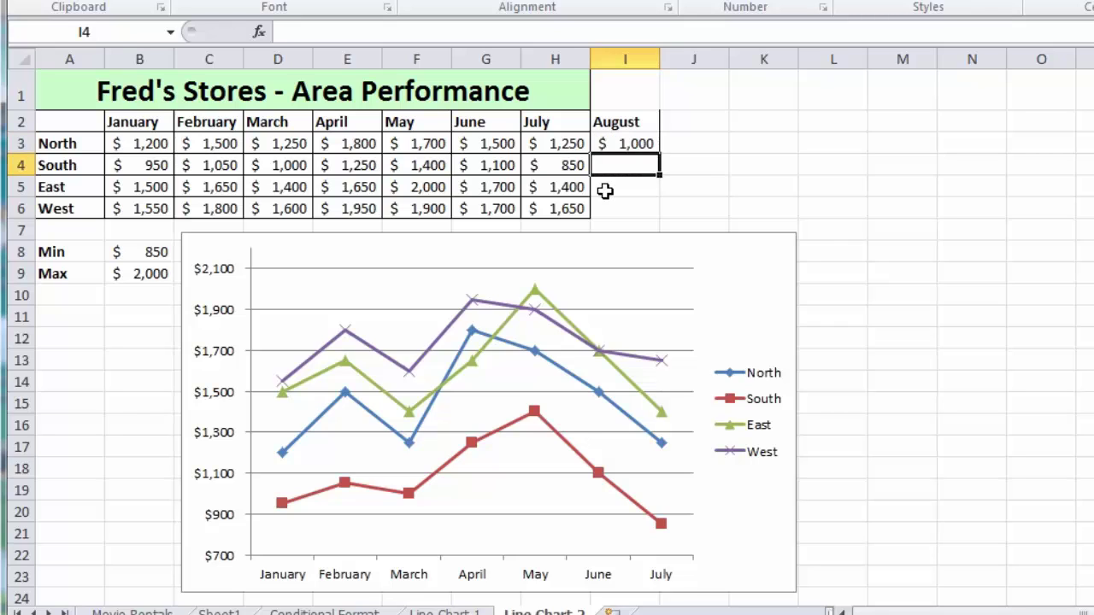
text(900)
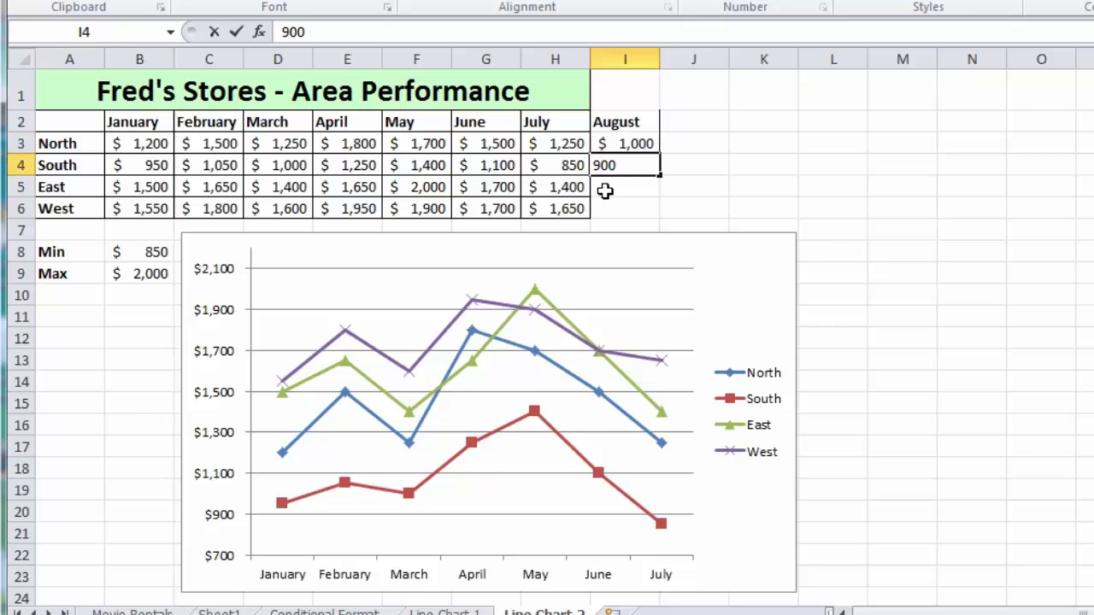
key(Return)
text(1350)
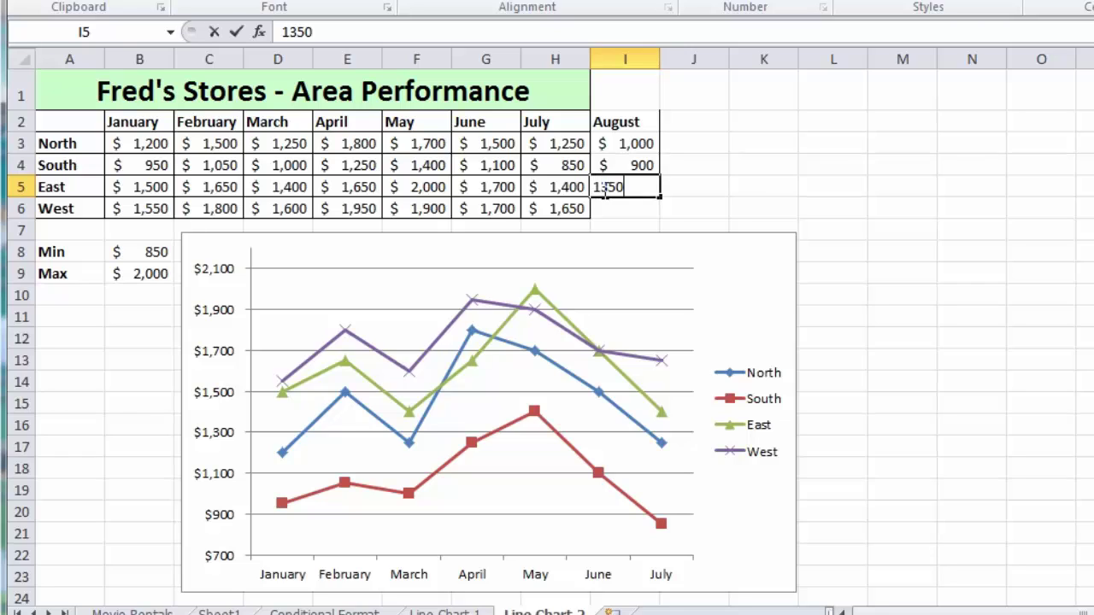
key(Return)
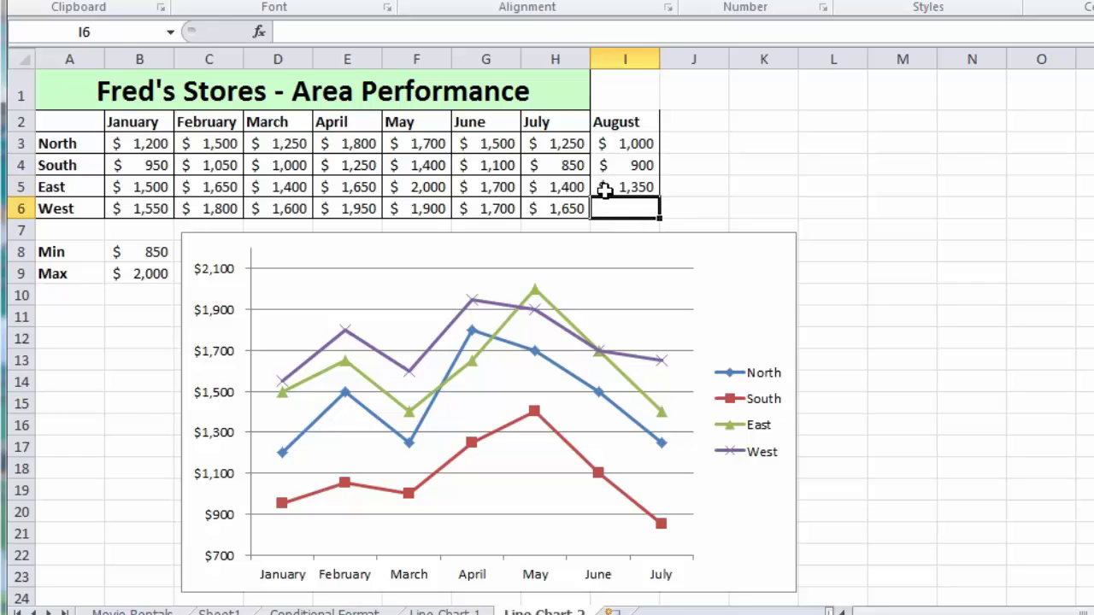
text(1800)
key(Return)
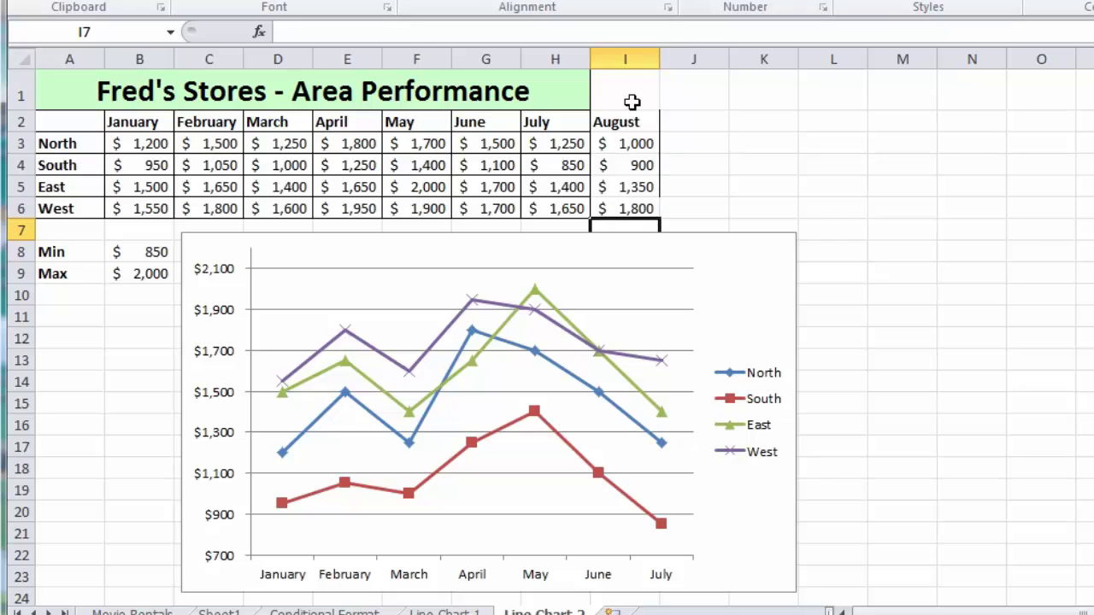
Widen the chart's data range from column H to column I to include August
click(752, 274)
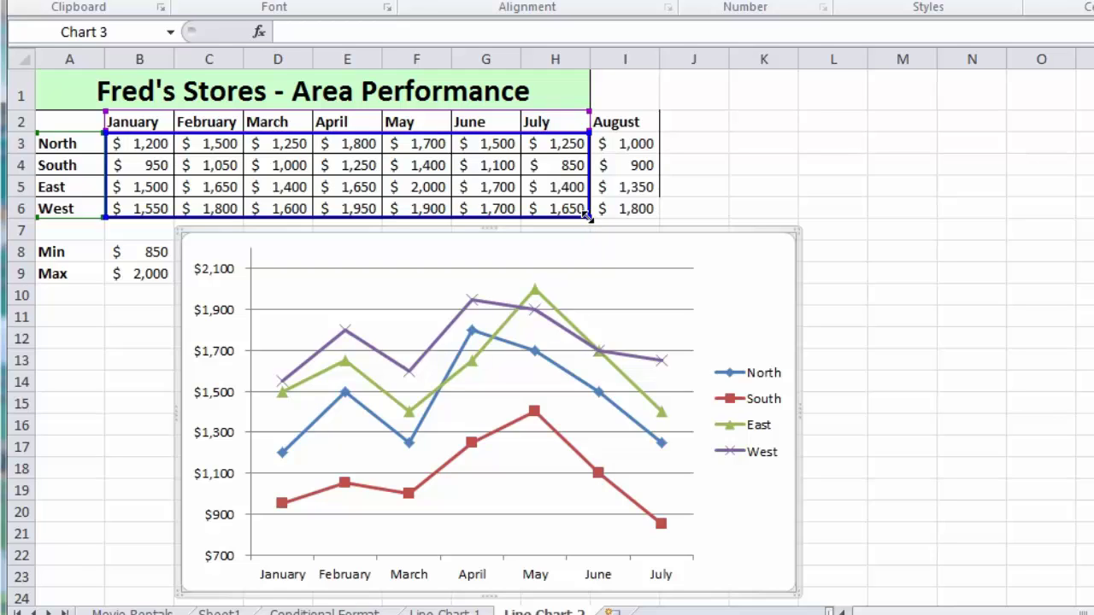
drag(588, 217, 657, 214)
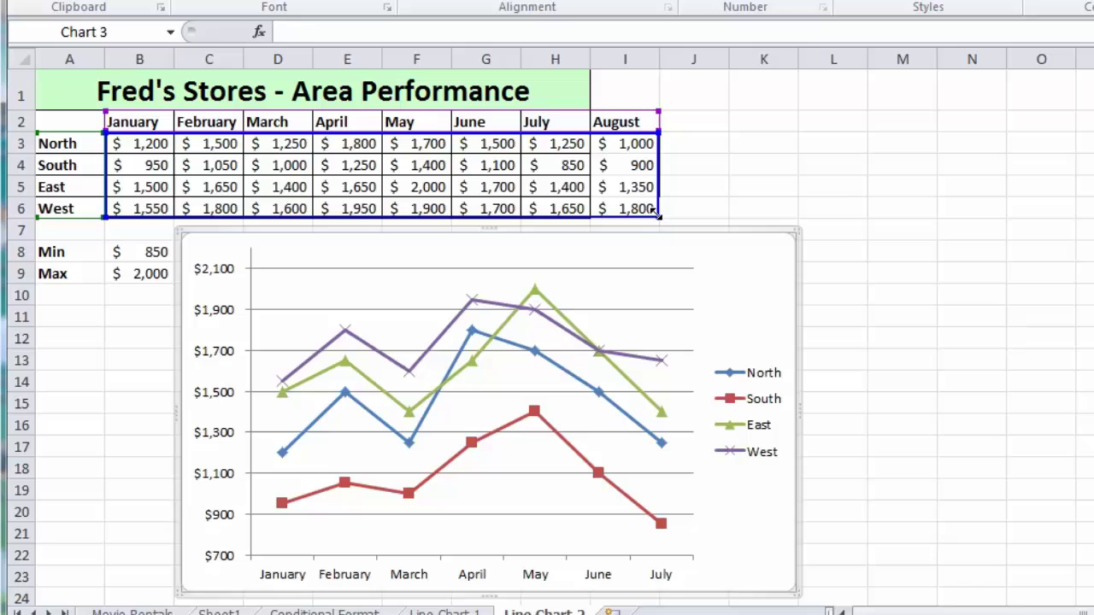
drag(656, 213, 656, 214)
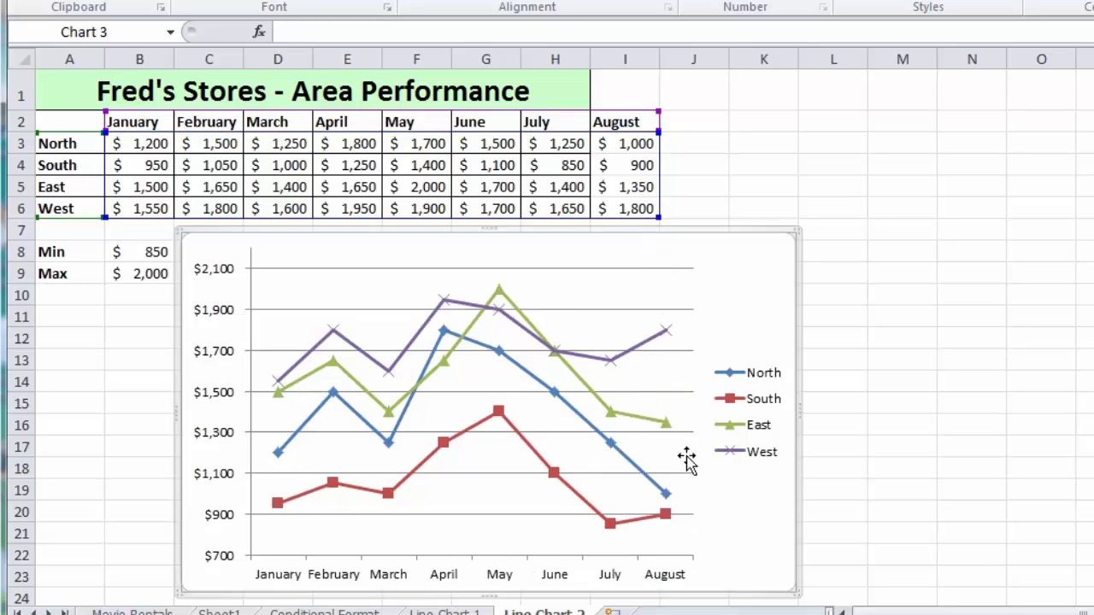
click(655, 581)
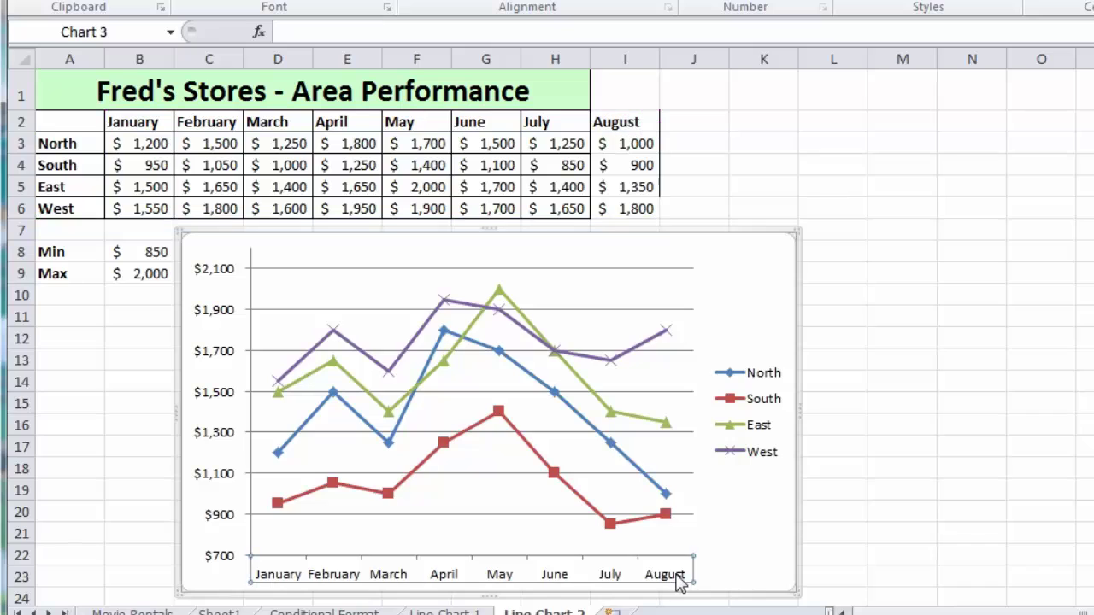